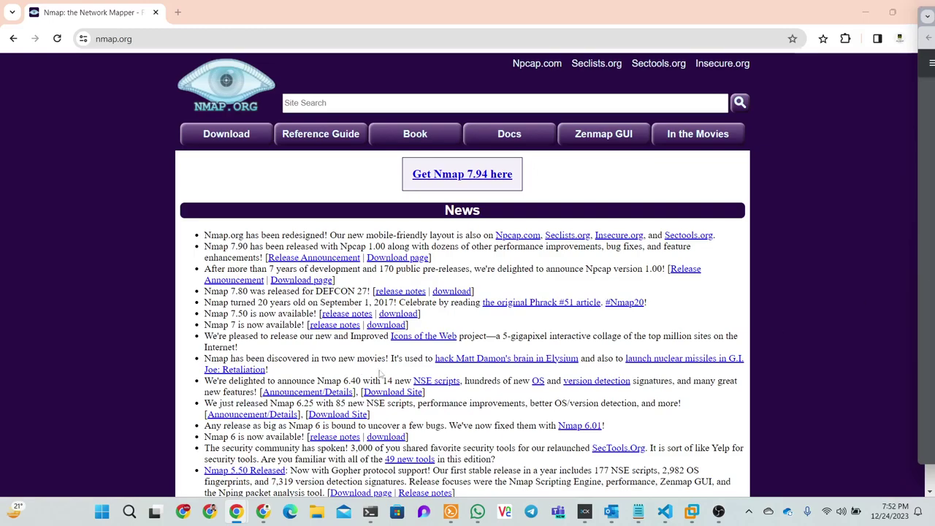
{"action": "scroll", "coordinate": [391, 293], "scroll_direction": "down", "scroll_amount": 3}
{"action": "scroll", "coordinate": [391, 293], "scroll_direction": "down", "scroll_amount": 3}
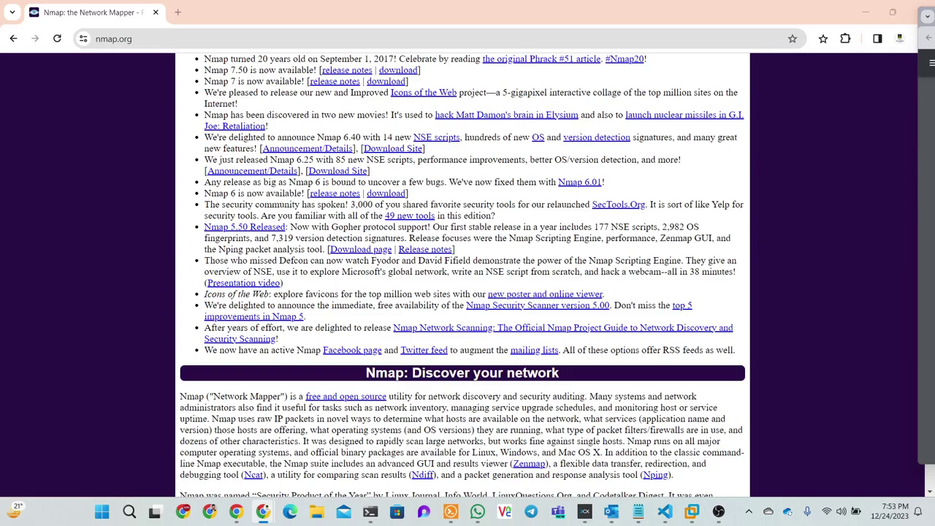
{"action": "scroll", "coordinate": [627, 317], "scroll_direction": "down", "scroll_amount": 3}
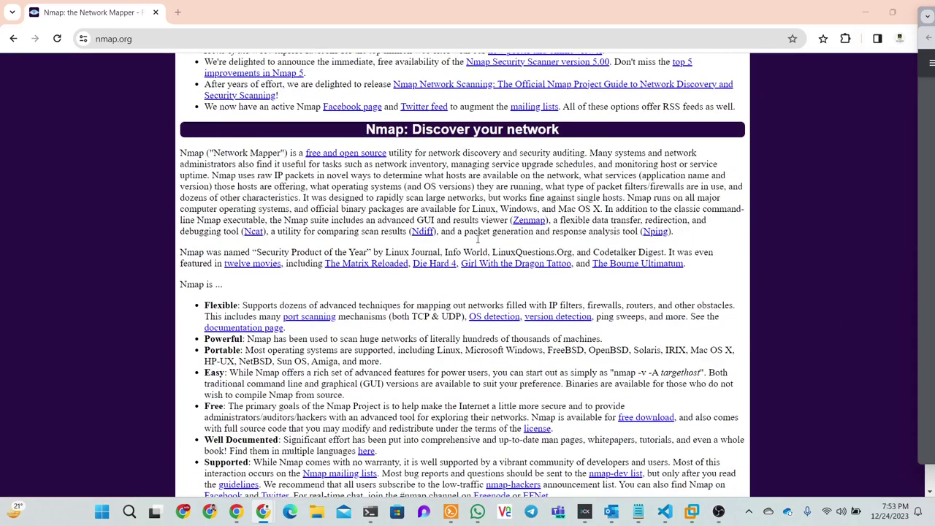
{"action": "scroll", "coordinate": [485, 248], "scroll_direction": "down", "scroll_amount": 1}
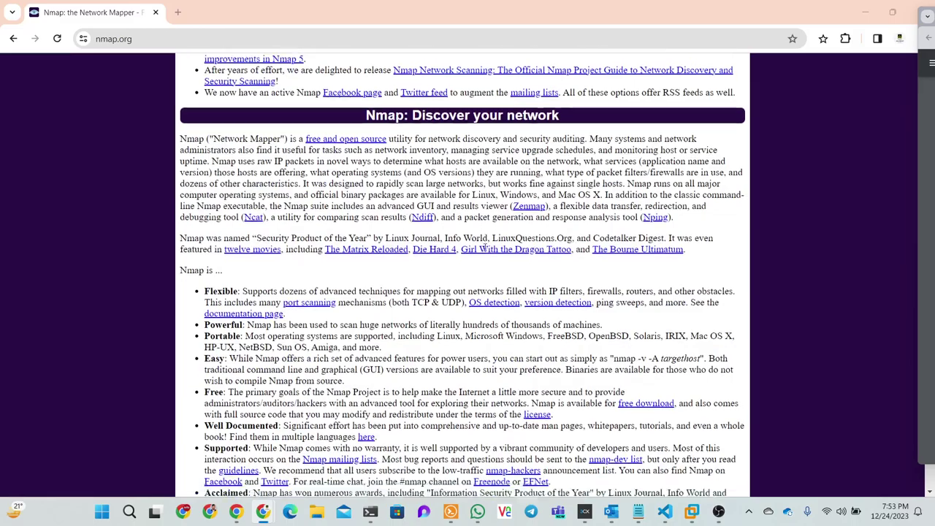
{"action": "scroll", "coordinate": [485, 248], "scroll_direction": "down", "scroll_amount": 5}
{"action": "scroll", "coordinate": [485, 251], "scroll_direction": "up", "scroll_amount": 10}
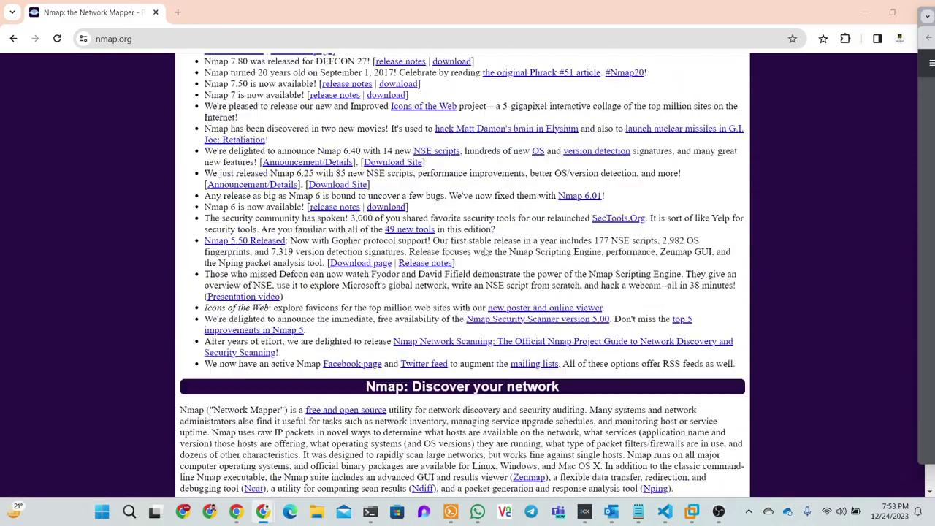
{"action": "scroll", "coordinate": [347, 201], "scroll_direction": "up", "scroll_amount": 6}
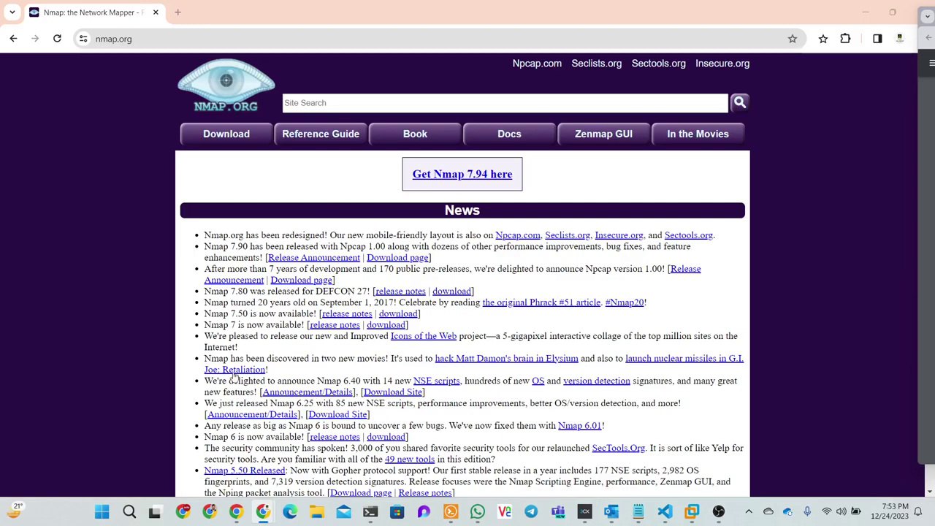
Step: Launch Notepad by searching 'note' in Windows search, then maximize the blank document
{"action": "left_click", "coordinate": [133, 510]}
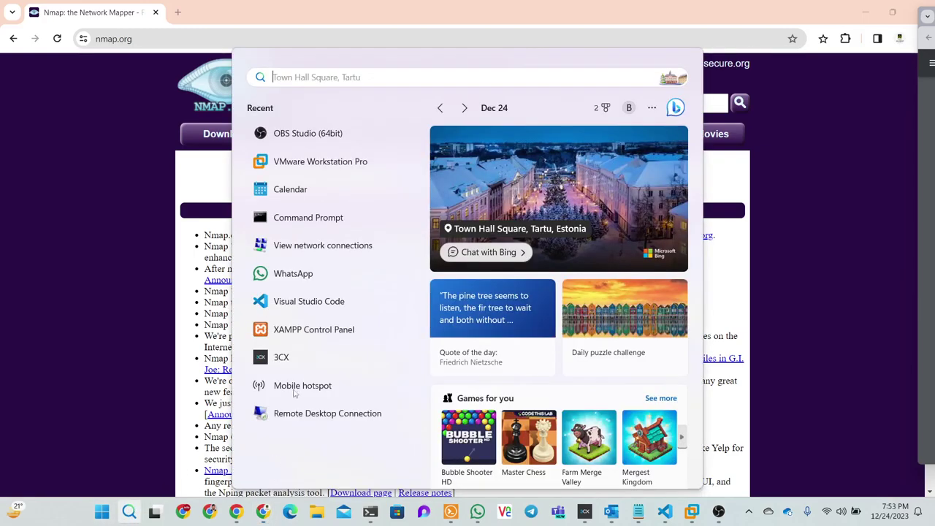
{"action": "type", "text": "n"}
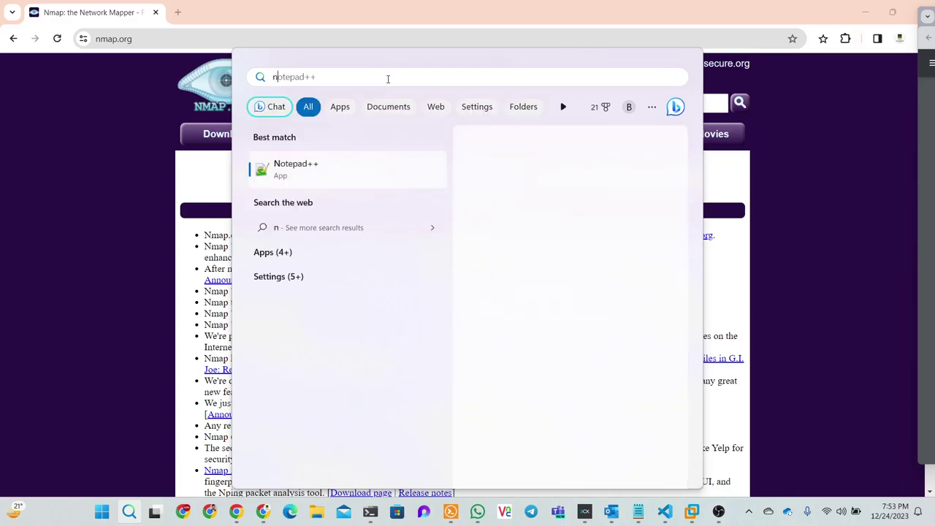
{"action": "type", "text": "ote"}
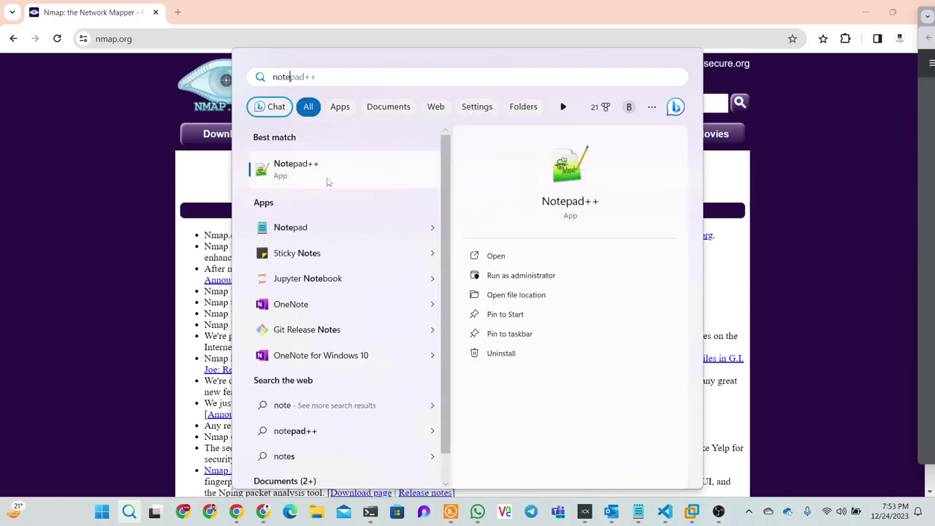
{"action": "left_click", "coordinate": [303, 229]}
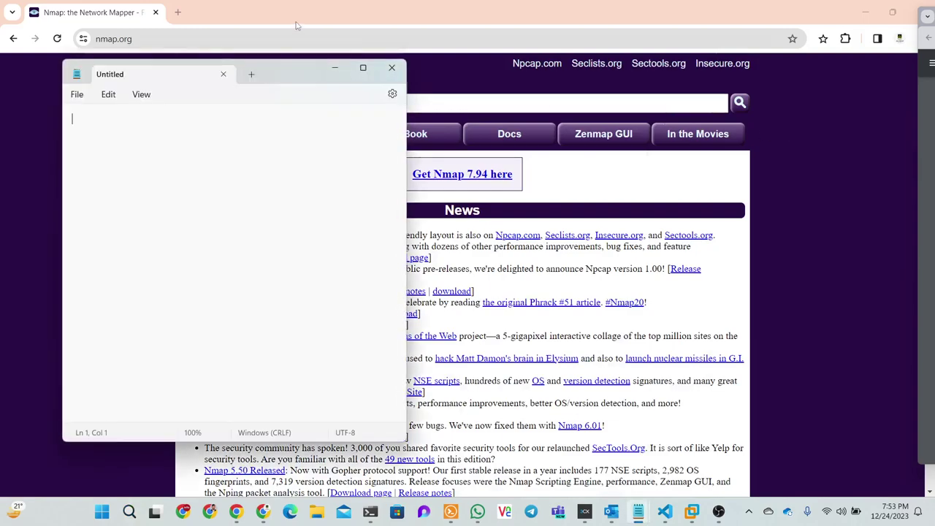
{"action": "left_click", "coordinate": [361, 67]}
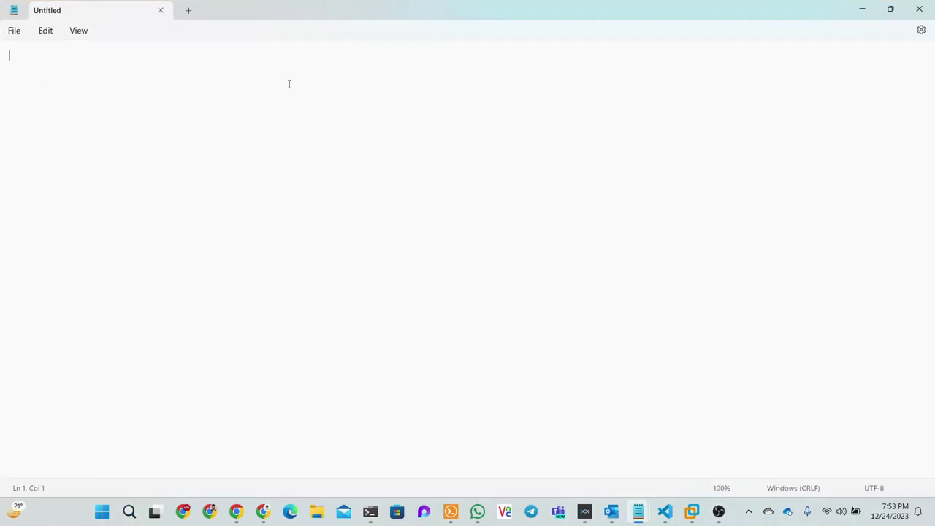
Step: Title the notes 'Nmap' with an = underline and add the question 'what is nmap ?'
{"action": "type", "text": "Nmap"}
{"action": "key", "text": "Return"}
{"action": "type", "text": "==========================="}
{"action": "key", "text": "Return"}
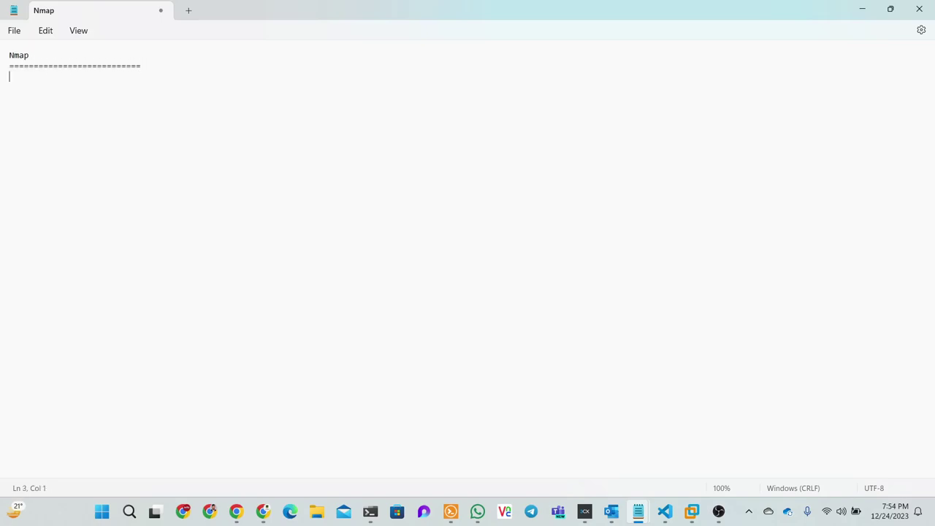
{"action": "type", "text": "what ios"}
{"action": "key", "text": "BackSpace"}
{"action": "key", "text": "BackSpace"}
{"action": "key", "text": "BackSpace"}
{"action": "type", "text": "s "}
{"action": "type", "text": "nmap "}
{"action": "type", "text": "?"}
{"action": "key", "text": "Return"}
{"action": "key", "text": "Return"}
{"action": "key", "text": "Return"}
Step: List open sourse, network scanner, host discover, port scanner and os detection beneath the question
{"action": "type", "text": "open "}
{"action": "type", "text": "sourse "}
{"action": "type", "text": "-"}
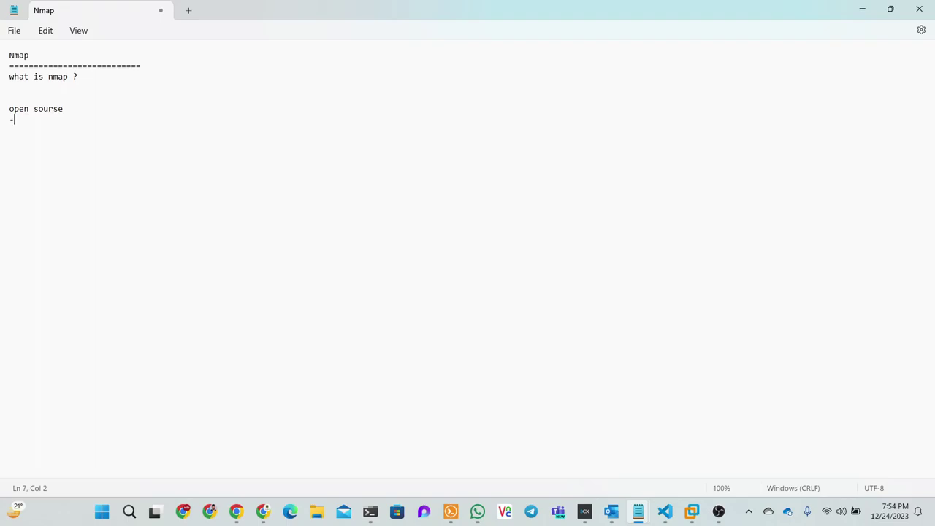
{"action": "type", "text": "nt"}
{"action": "key", "text": "BackSpace"}
{"action": "type", "text": "etwor"}
{"action": "type", "text": "k scanne"}
{"action": "type", "text": "r"}
{"action": "key", "text": "Return"}
{"action": "type", "text": "host"}
{"action": "key", "text": "BackSpace"}
{"action": "key", "text": "BackSpace"}
{"action": "key", "text": "BackSpace"}
{"action": "key", "text": "BackSpace"}
{"action": "type", "text": "help"}
{"action": "type", "text": " to host "}
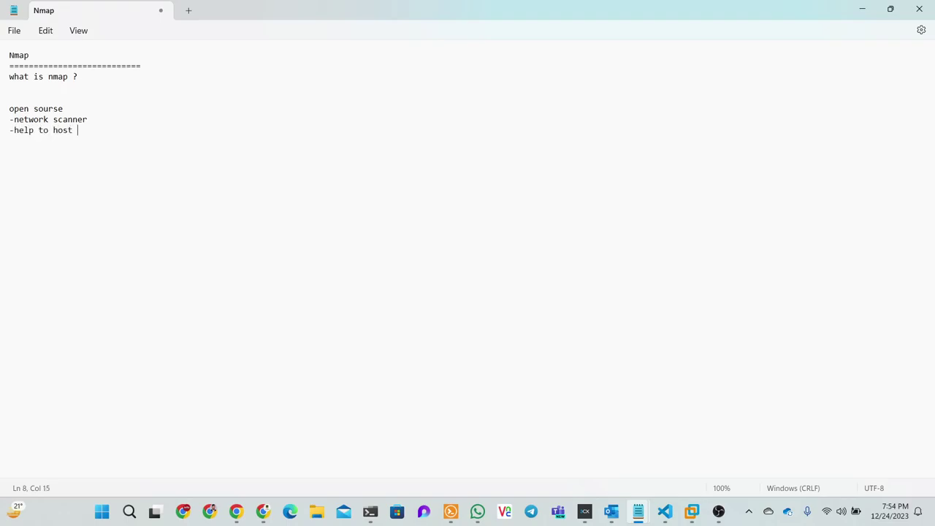
{"action": "type", "text": "discov"}
{"action": "type", "text": "er"}
{"action": "key", "text": "Return"}
{"action": "type", "text": "-p"}
{"action": "type", "text": "ort scan"}
{"action": "type", "text": "ner"}
{"action": "key", "text": "Return"}
{"action": "type", "text": "-"}
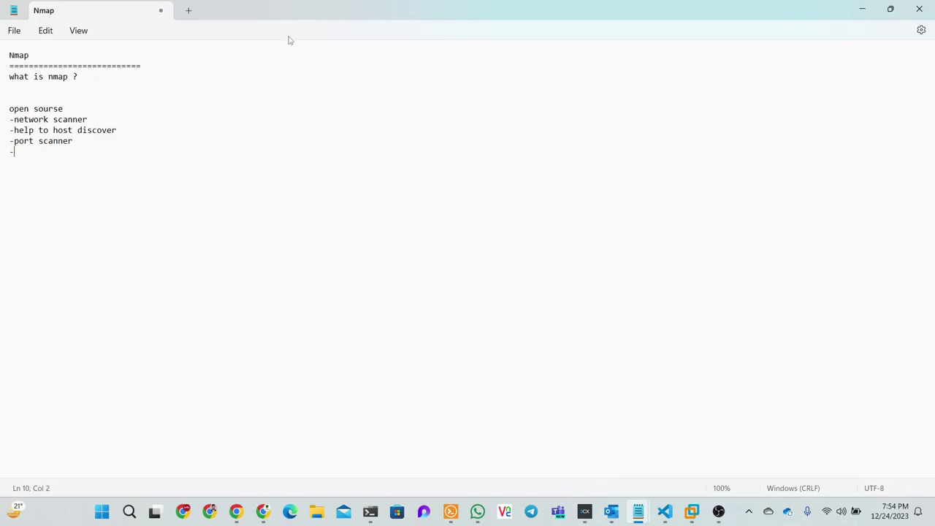
{"action": "type", "text": "osd"}
{"action": "type", "text": "etectio"}
{"action": "type", "text": "n"}
{"action": "key", "text": "Return"}
{"action": "key", "text": "Return"}
{"action": "key", "text": "Return"}
Step: Add a 'course outline' heading underlined with equals signs
{"action": "type", "text": "cour"}
{"action": "type", "text": "se out"}
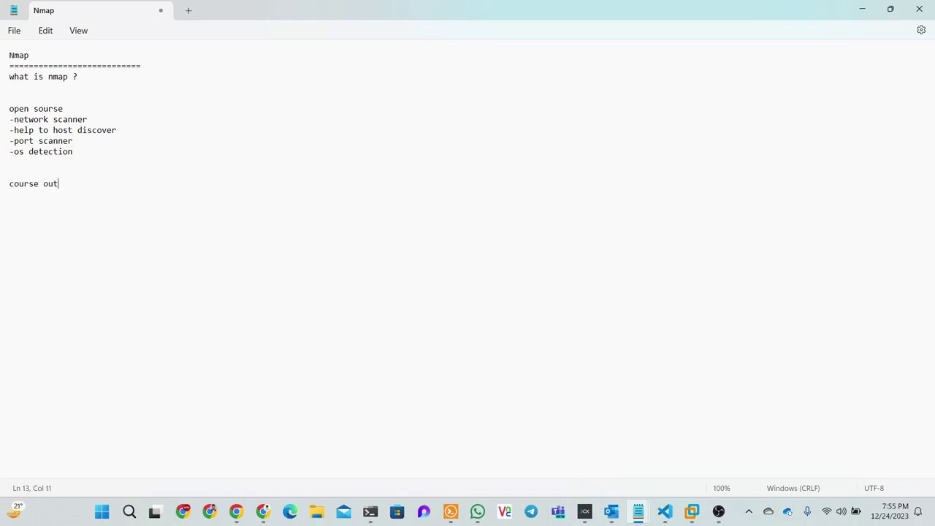
{"action": "type", "text": "line"}
{"action": "key", "text": "alt+Tab"}
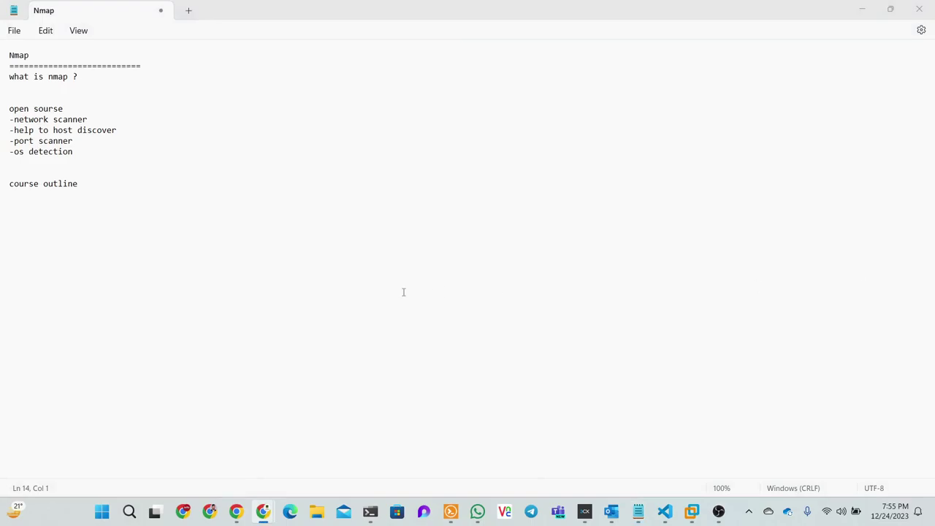
{"action": "left_click", "coordinate": [98, 182]}
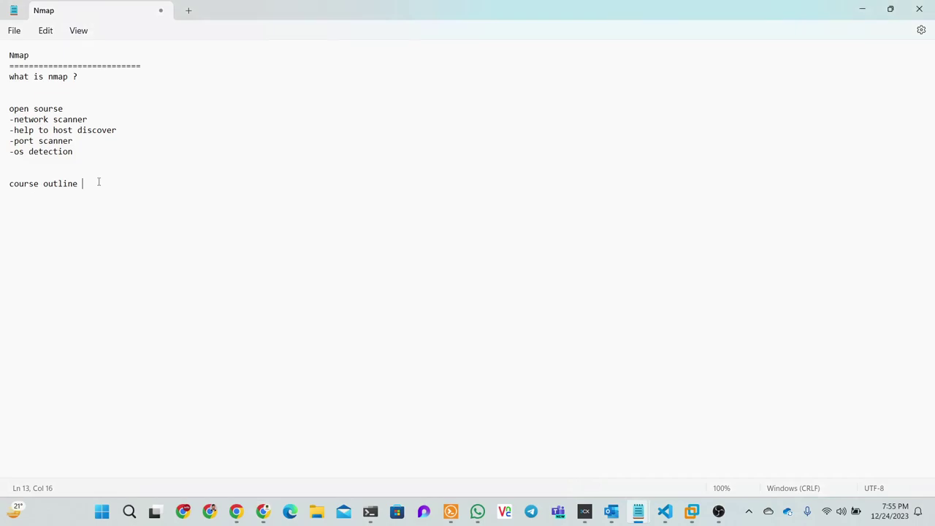
{"action": "key", "text": "Return"}
{"action": "type", "text": "========================"}
Step: Insert a 'target Audineces' heading on blank lines above course outline
{"action": "left_click", "coordinate": [80, 162]}
{"action": "key", "text": "Return"}
{"action": "key", "text": "Return"}
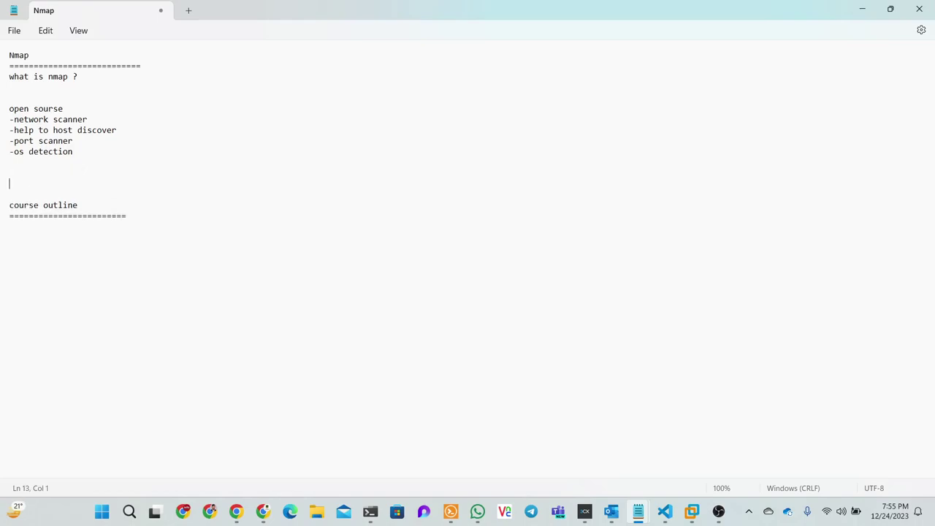
{"action": "type", "text": "target "}
{"action": "type", "text": "A"}
{"action": "type", "text": "u"}
{"action": "type", "text": "dine"}
{"action": "type", "text": "c"}
{"action": "type", "text": "es"}
Step: Underline 'target Audineces' with = signs and list security related, network security, linux security, it security
{"action": "key", "text": "Return"}
{"action": "type", "text": "================="}
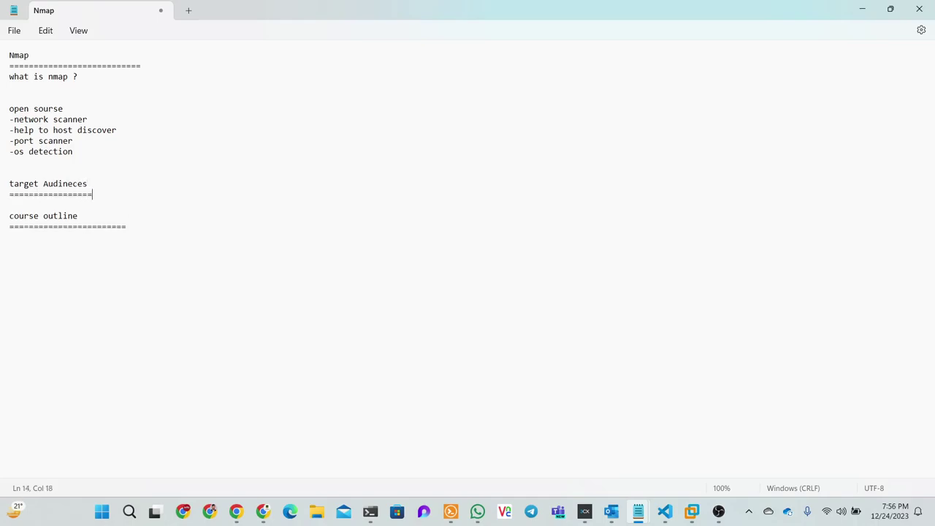
{"action": "key", "text": "Return"}
{"action": "key", "text": "Return"}
{"action": "key", "text": "Return"}
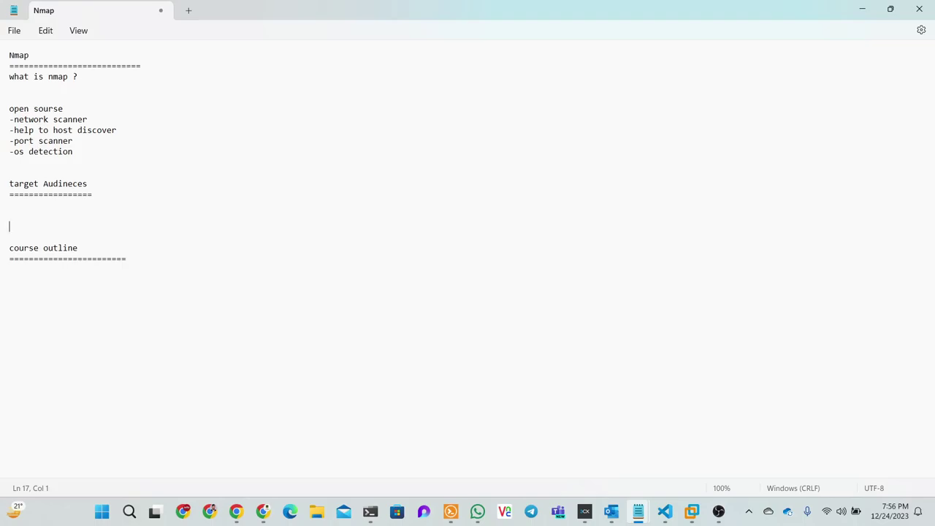
{"action": "type", "text": "secur"}
{"action": "type", "text": "ity rel"}
{"action": "type", "text": "ated"}
{"action": "key", "text": "Return"}
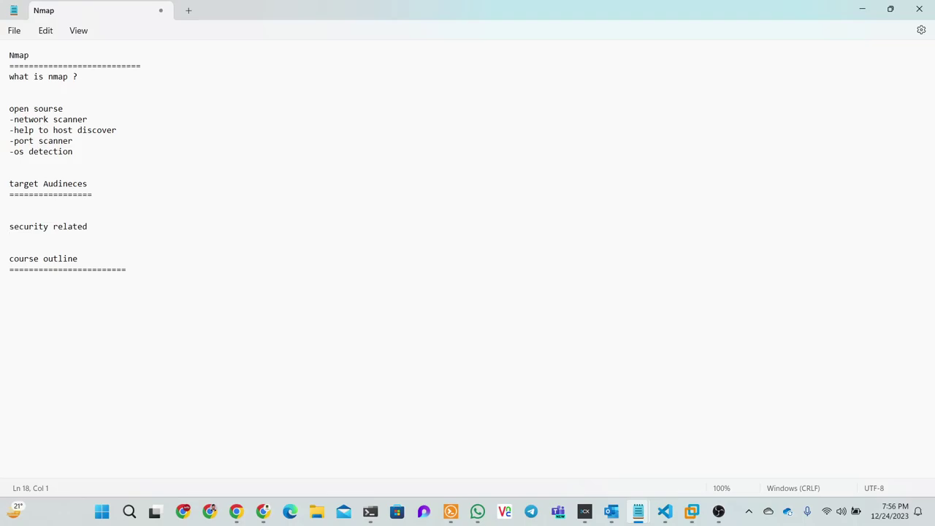
{"action": "type", "text": "net"}
{"action": "type", "text": "work se"}
{"action": "type", "text": "curity"}
{"action": "key", "text": "Return"}
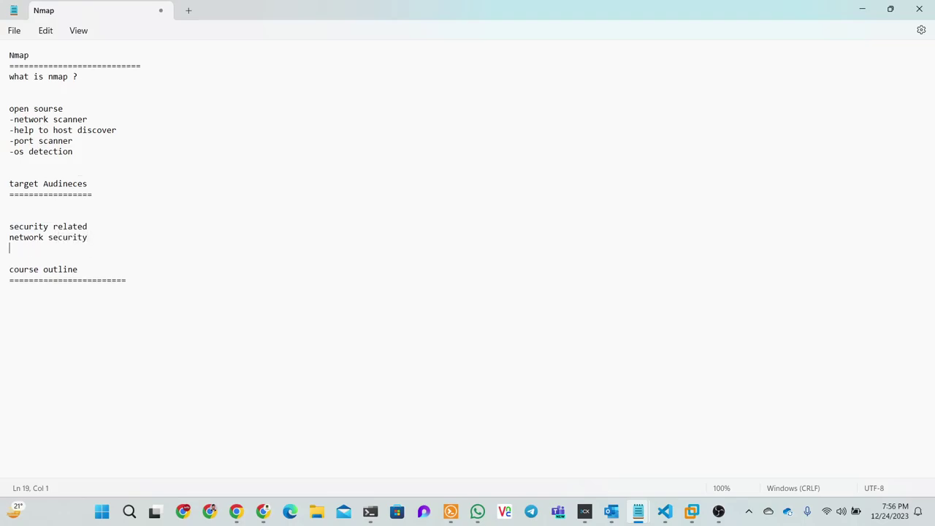
{"action": "type", "text": "l"}
{"action": "type", "text": "inux sec"}
{"action": "type", "text": "urity"}
{"action": "key", "text": "Return"}
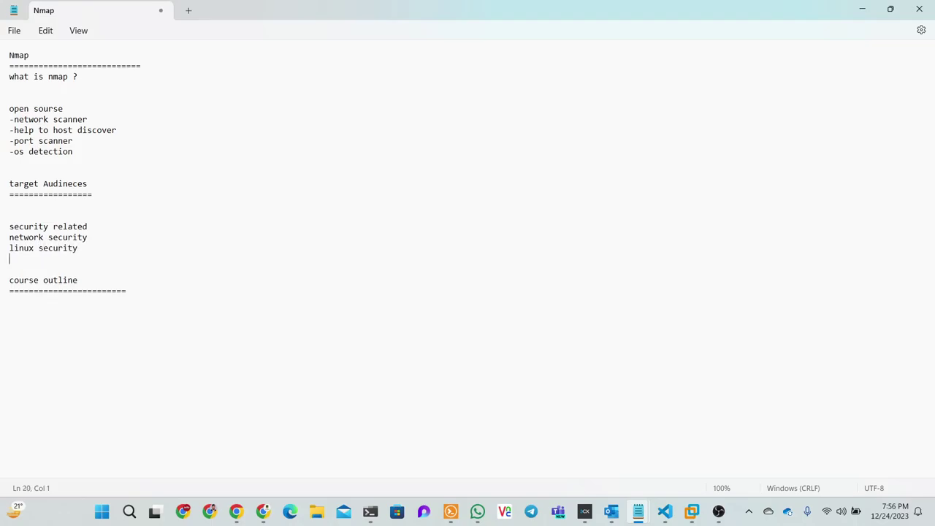
{"action": "type", "text": "it "}
{"action": "type", "text": "security"}
{"action": "key", "text": "Return"}
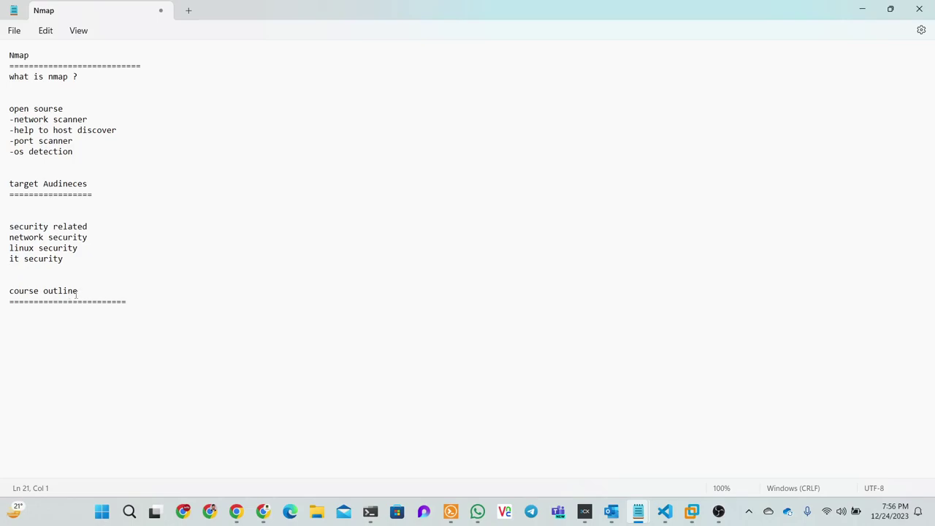
{"action": "left_click", "coordinate": [152, 291]}
{"action": "left_click", "coordinate": [154, 297]}
Step: Begin the course outline with an 'introduction to nmap' entry
{"action": "key", "text": "Return"}
{"action": "key", "text": "Return"}
{"action": "type", "text": "int"}
{"action": "key", "text": "BackSpace"}
{"action": "type", "text": "tr"}
{"action": "type", "text": "oduction "}
{"action": "type", "text": "to nmap"}
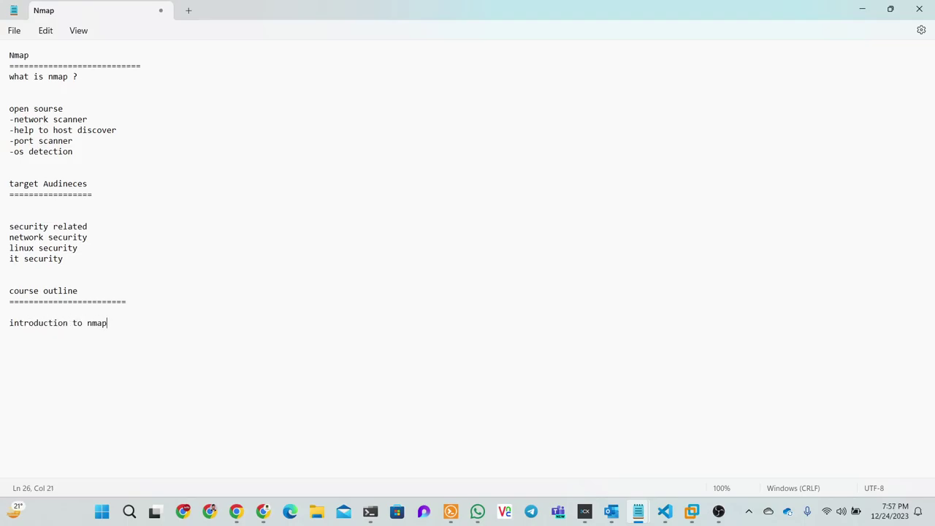
{"action": "key", "text": "Return"}
Step: Add overviews nmap, history and common usecase as dashed sub-items under it
{"action": "type", "text": "----"}
{"action": "type", "text": " i"}
{"action": "key", "text": "BackSpace"}
{"action": "type", "text": "ovw"}
{"action": "key", "text": "BackSpace"}
{"action": "key", "text": "BackSpace"}
{"action": "type", "text": "verv"}
{"action": "type", "text": "iews "}
{"action": "type", "text": "nmap"}
{"action": "key", "text": "Return"}
{"action": "type", "text": "---- "}
{"action": "type", "text": "his"}
{"action": "type", "text": "tory"}
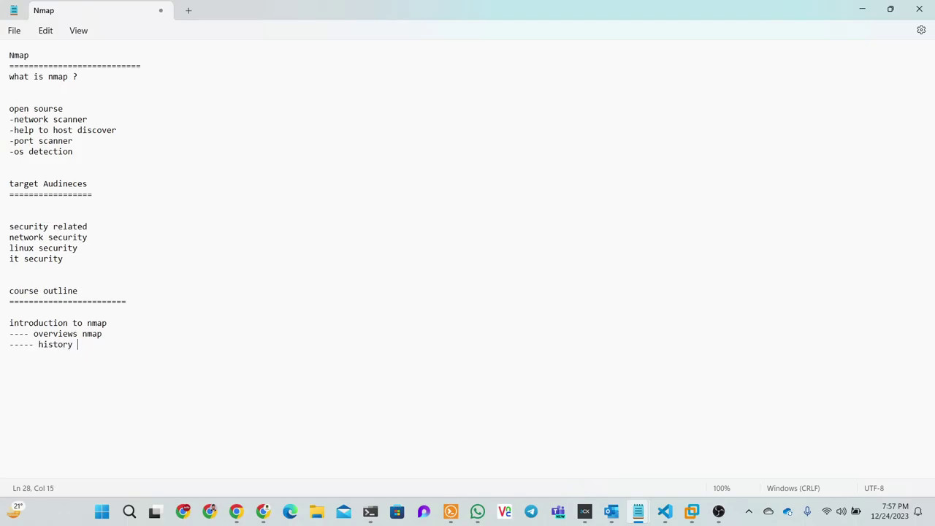
{"action": "key", "text": "Return"}
{"action": "type", "text": "comm"}
{"action": "type", "text": "on use"}
{"action": "key", "text": "BackSpace"}
{"action": "type", "text": "case"}
Step: Add a dashed line below the introduction to nmap entry
{"action": "key", "text": "Return"}
{"action": "key", "text": "Return"}
{"action": "key", "text": "Return"}
{"action": "key", "text": "Return"}
{"action": "key", "text": "Return"}
{"action": "left_click", "coordinate": [131, 325]}
{"action": "key", "text": "Return"}
{"action": "type", "text": "-----"}
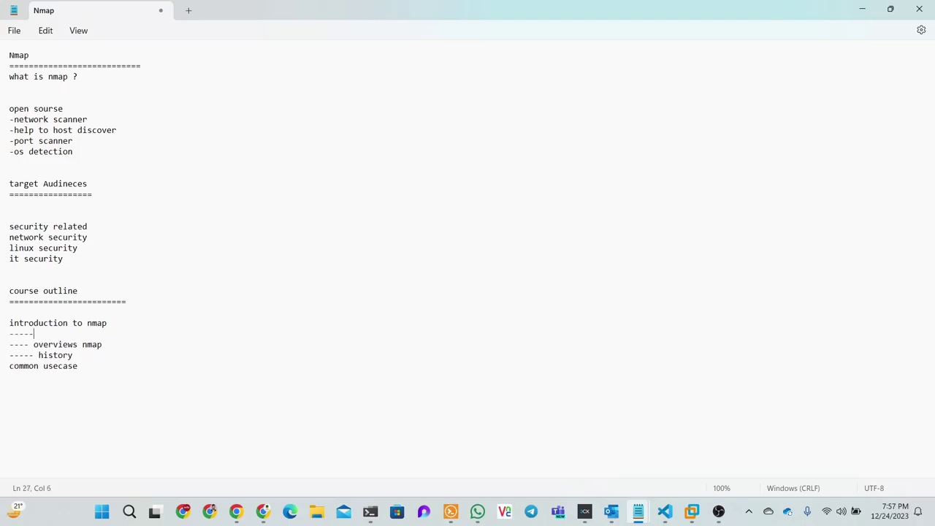
{"action": "type", "text": "------------------"}
Step: Replace the dashes with '-=>' and '=>' arrow prefixes, putting history on its own line
{"action": "left_click", "coordinate": [30, 345]}
{"action": "key", "text": "BackSpace"}
{"action": "key", "text": "BackSpace"}
{"action": "key", "text": "BackSpace"}
{"action": "key", "text": "BackSpace"}
{"action": "left_click", "coordinate": [34, 355]}
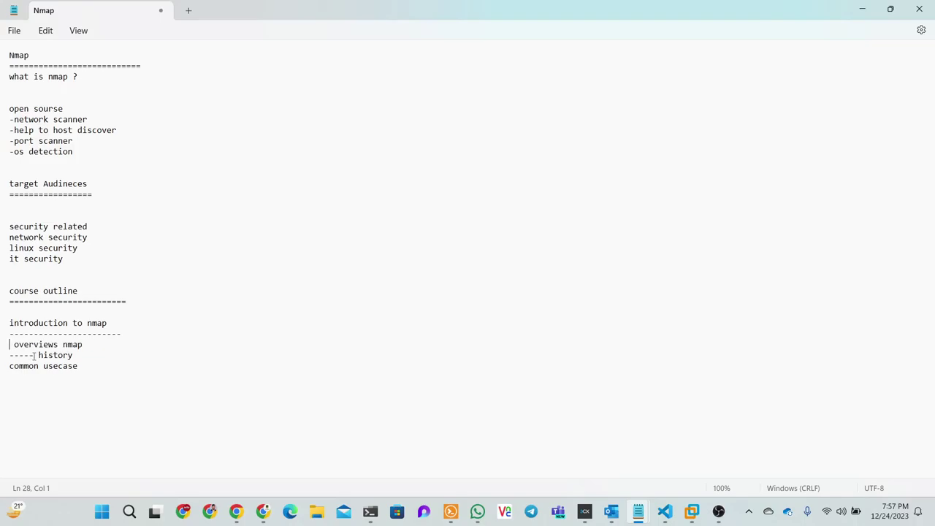
{"action": "key", "text": "BackSpace"}
{"action": "key", "text": "BackSpace"}
{"action": "key", "text": "BackSpace"}
{"action": "key", "text": "BackSpace"}
{"action": "key", "text": "BackSpace"}
{"action": "key", "text": "BackSpace"}
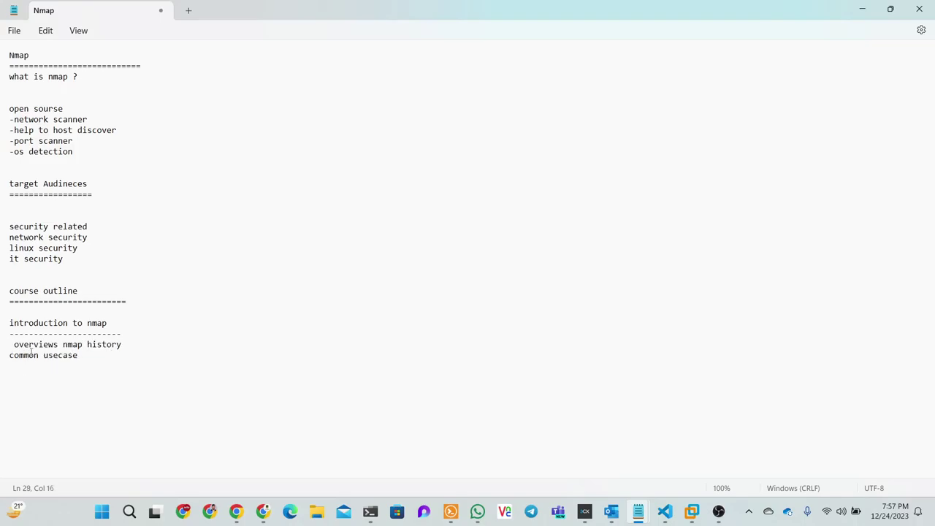
{"action": "key", "text": "Return"}
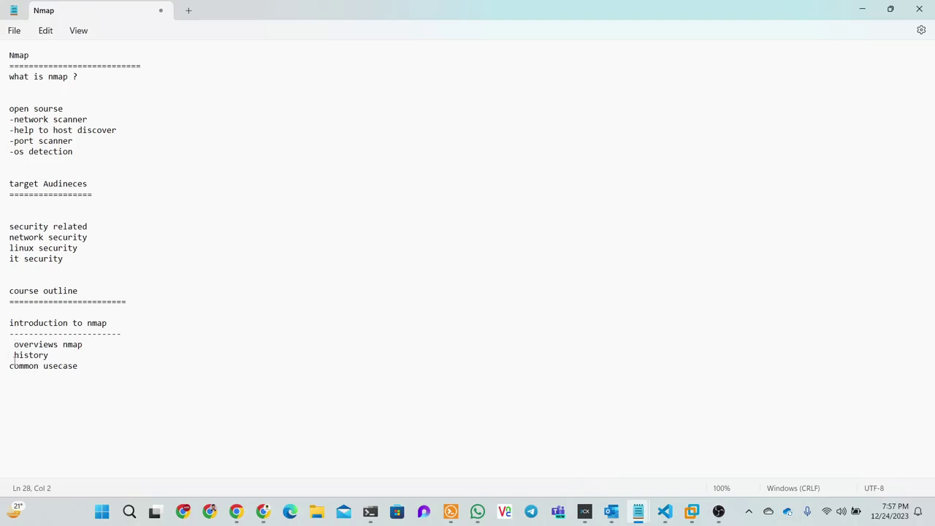
{"action": "type", "text": "-=>"}
{"action": "left_click", "coordinate": [13, 354]}
{"action": "type", "text": "="}
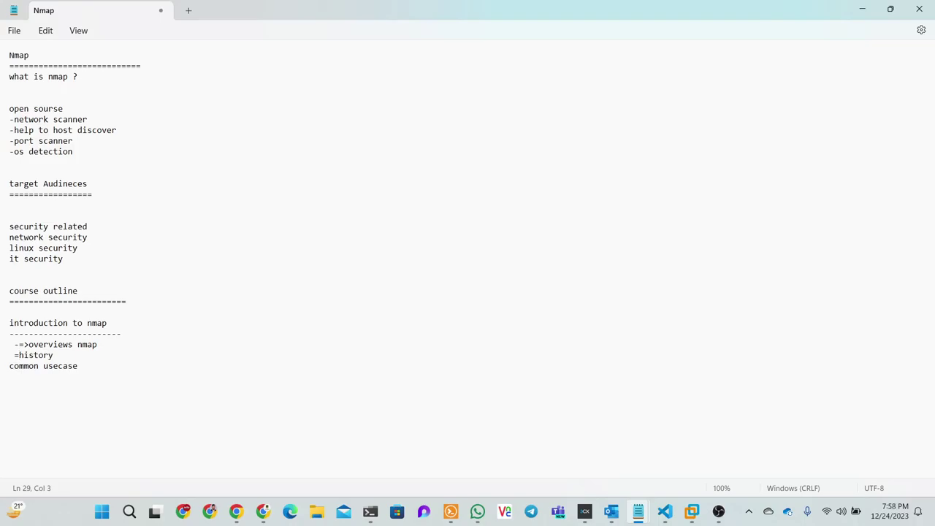
{"action": "type", "text": ">"}
{"action": "key", "text": "BackSpace"}
{"action": "type", "text": ">"}
Step: Add blank lines below common usecase for the next section
{"action": "left_click", "coordinate": [10, 367]}
{"action": "type", "text": "=>"}
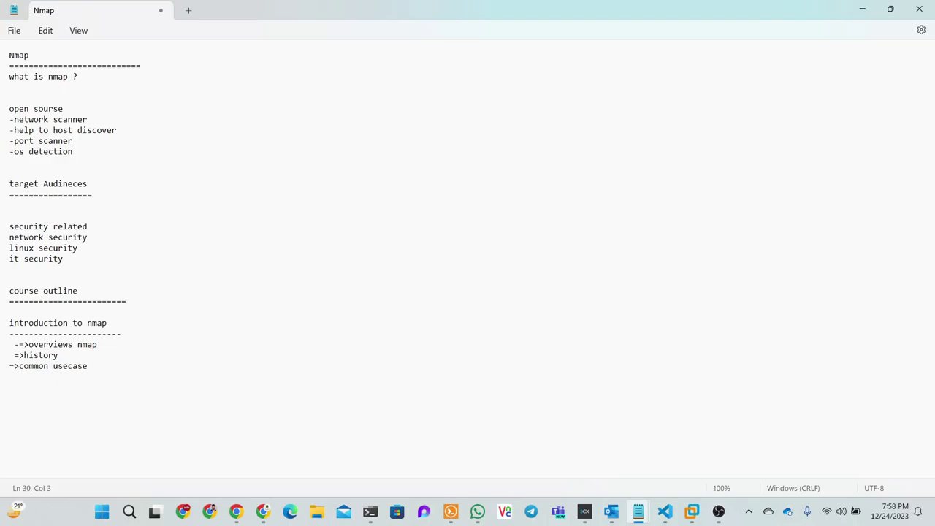
{"action": "left_click", "coordinate": [96, 365]}
{"action": "key", "text": "Return"}
{"action": "key", "text": "Return"}
{"action": "key", "text": "Return"}
Step: Type the '02.installation' heading and remove stray characters and an extra empty line
{"action": "type", "text": "02.i"}
{"action": "type", "text": "ns"}
{"action": "type", "text": "talla"}
{"action": "type", "text": "tion"}
{"action": "key", "text": "Return"}
{"action": "key", "text": "Return"}
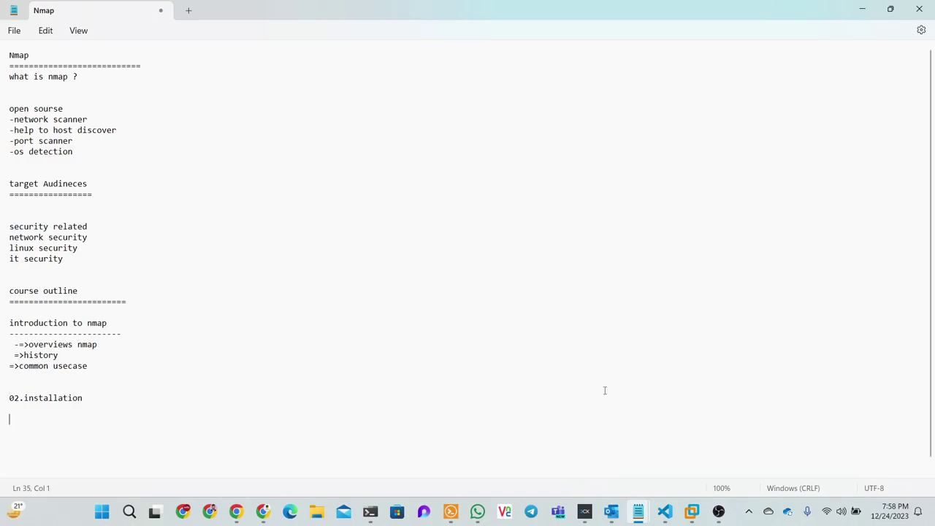
{"action": "type", "text": "=."}
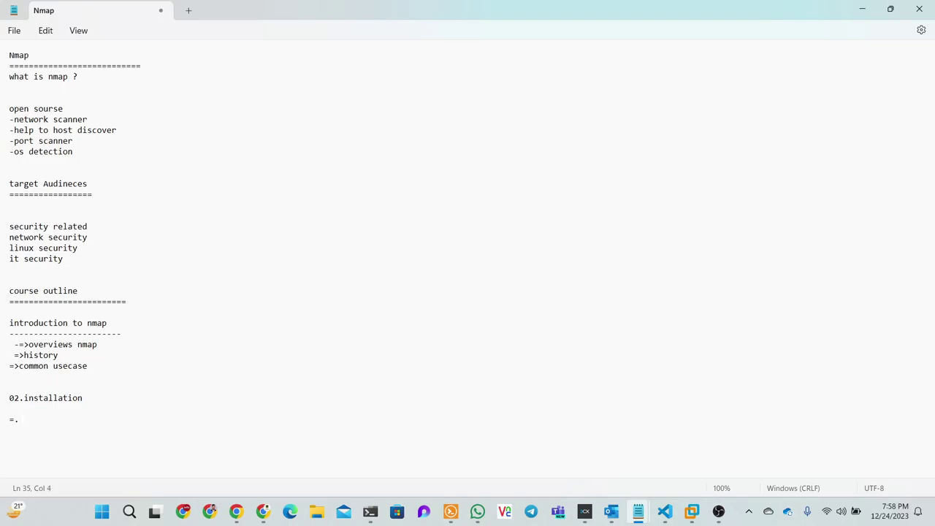
{"action": "key", "text": "BackSpace"}
{"action": "key", "text": "BackSpace"}
{"action": "key", "text": "BackSpace"}
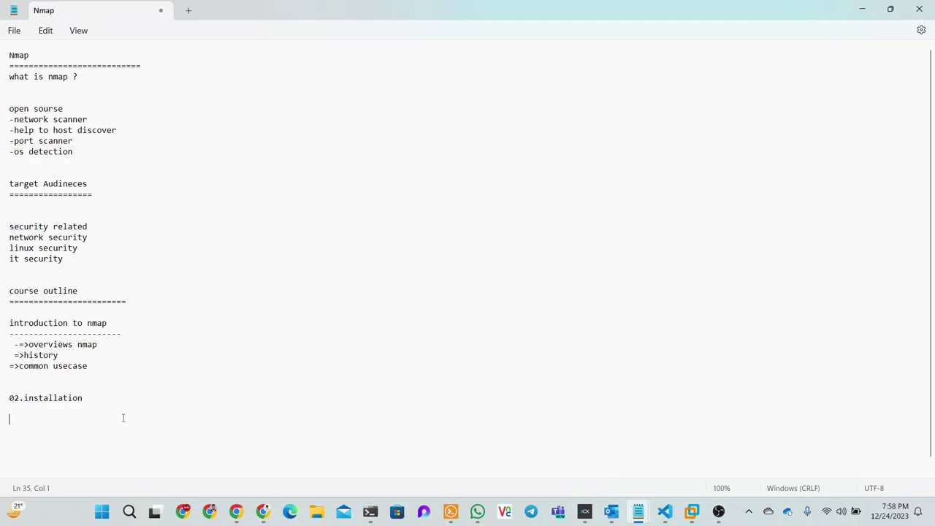
{"action": "scroll", "coordinate": [123, 418], "scroll_direction": "down", "scroll_amount": 1}
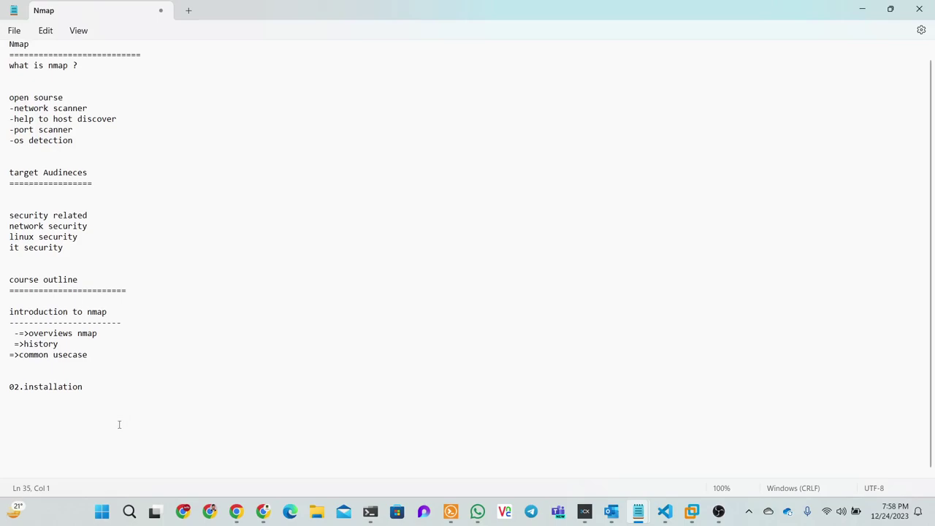
{"action": "key", "text": "BackSpace"}
Step: List '=> windows', '=> linux', '=> mac os' and '=> androd' under 02.installation
{"action": "key", "text": "Return"}
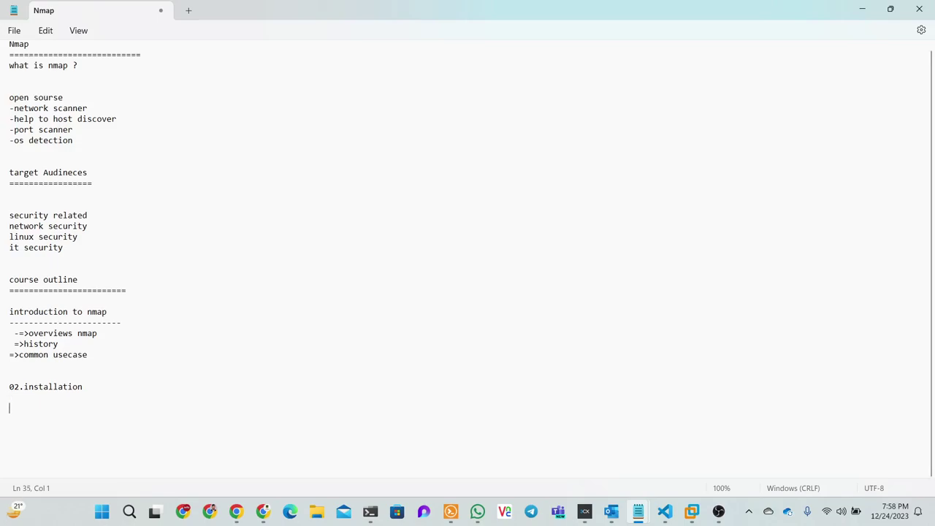
{"action": "type", "text": "=."}
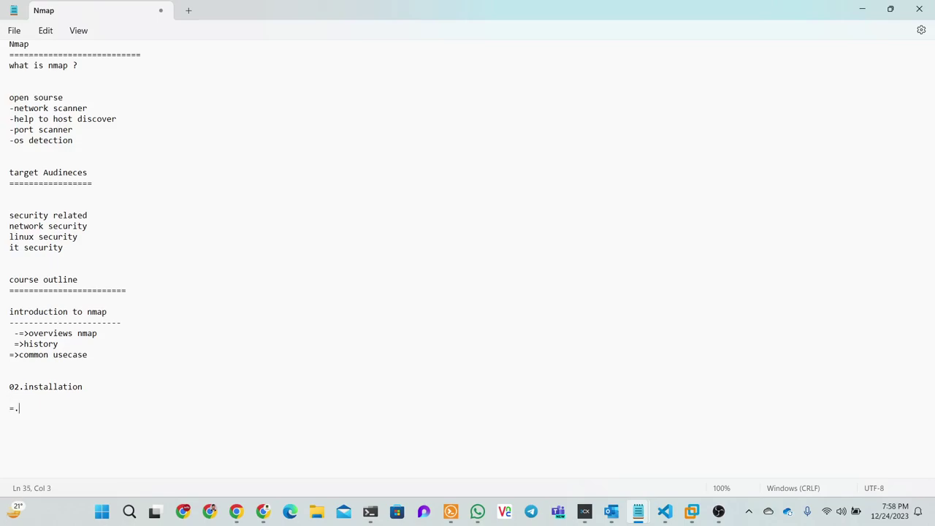
{"action": "key", "text": "BackSpace"}
{"action": "type", "text": "> wind"}
{"action": "type", "text": "ows"}
{"action": "key", "text": "Return"}
{"action": "type", "text": "="}
{"action": "type", "text": ">"}
{"action": "type", "text": " linux"}
{"action": "key", "text": "Return"}
{"action": "type", "text": "="}
{"action": "type", "text": "> "}
{"action": "type", "text": "mac "}
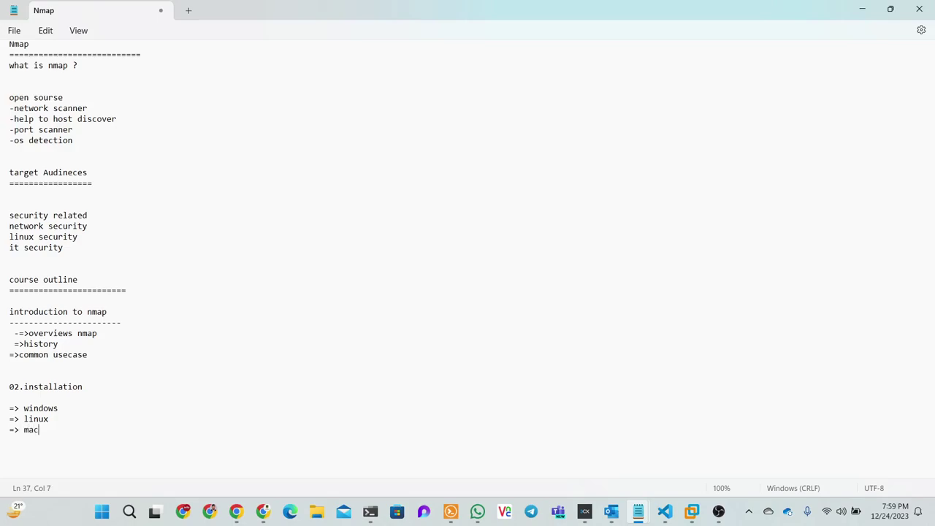
{"action": "type", "text": "os "}
{"action": "type", "text": "="}
{"action": "type", "text": "> "}
{"action": "type", "text": "a"}
{"action": "type", "text": "ndro"}
{"action": "key", "text": "BackSpace"}
{"action": "key", "text": "BackSpace"}
{"action": "key", "text": "BackSpace"}
{"action": "type", "text": "d"}
{"action": "type", "text": "ro"}
{"action": "type", "text": "d"}
{"action": "key", "text": "Return"}
{"action": "key", "text": "Return"}
{"action": "scroll", "coordinate": [71, 403], "scroll_direction": "down", "scroll_amount": 2}
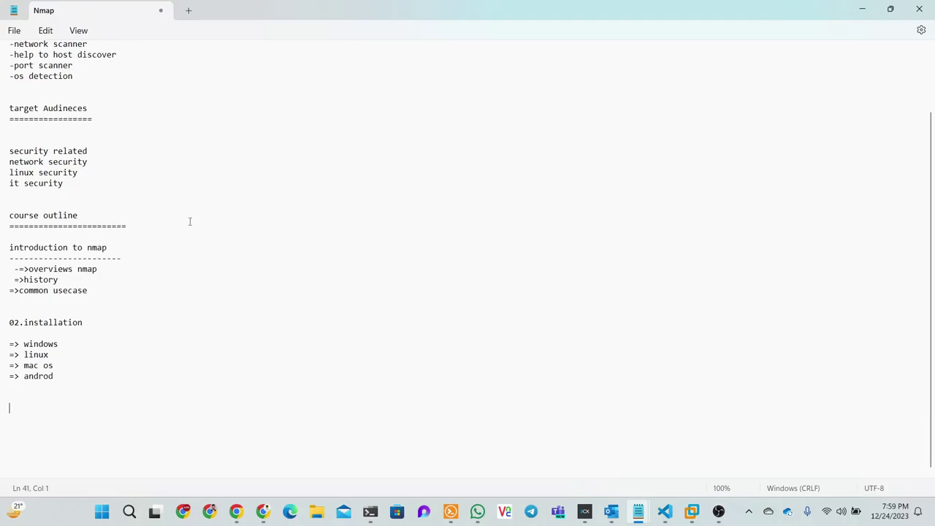
{"action": "left_click_drag", "start_coordinate": [106, 377], "coordinate": [7, 322]}
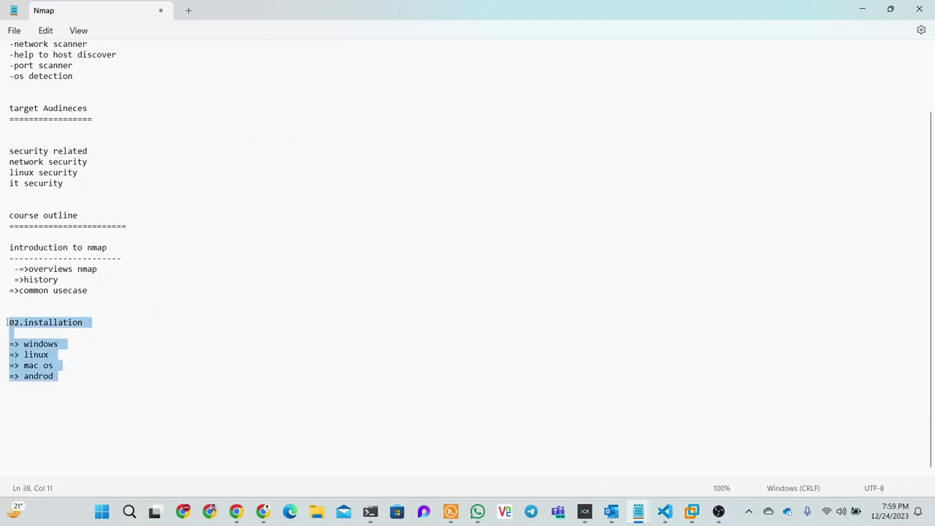
{"action": "left_click", "coordinate": [108, 377]}
{"action": "left_click_drag", "start_coordinate": [105, 376], "coordinate": [13, 318]}
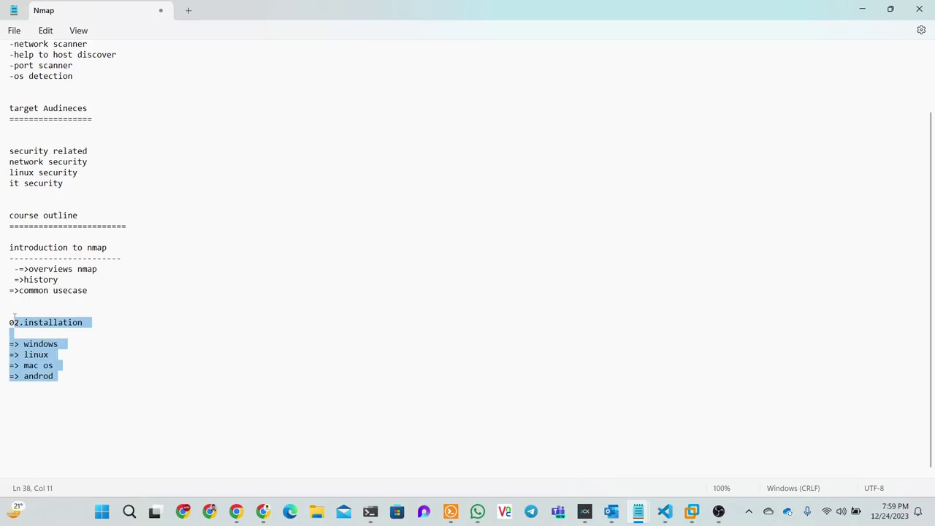
{"action": "left_click", "coordinate": [246, 385]}
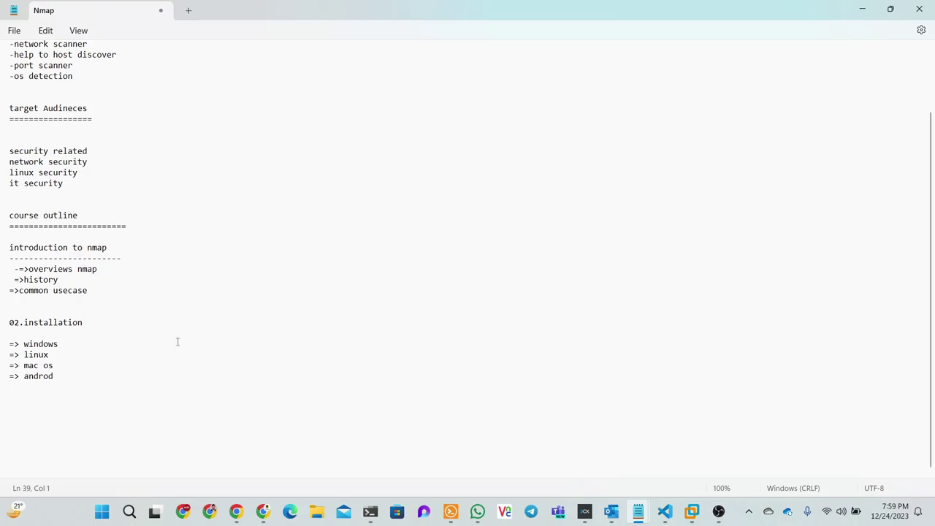
{"action": "left_click_drag", "start_coordinate": [110, 324], "coordinate": [2, 328]}
{"action": "left_click", "coordinate": [104, 341]}
{"action": "left_click_drag", "start_coordinate": [93, 323], "coordinate": [2, 327]}
{"action": "left_click", "coordinate": [123, 343]}
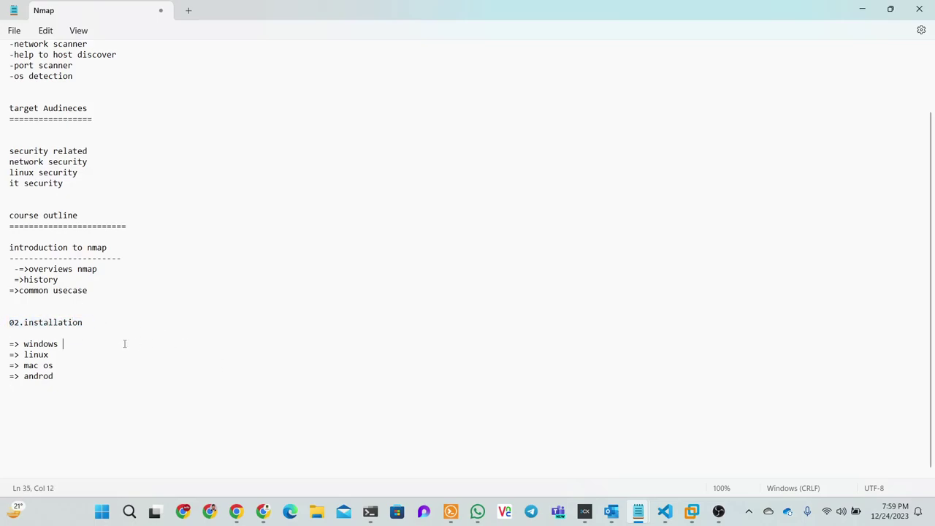
{"action": "left_click", "coordinate": [70, 382]}
{"action": "key", "text": "Down"}
{"action": "key", "text": "Down"}
{"action": "scroll", "coordinate": [84, 369], "scroll_direction": "down", "scroll_amount": 1}
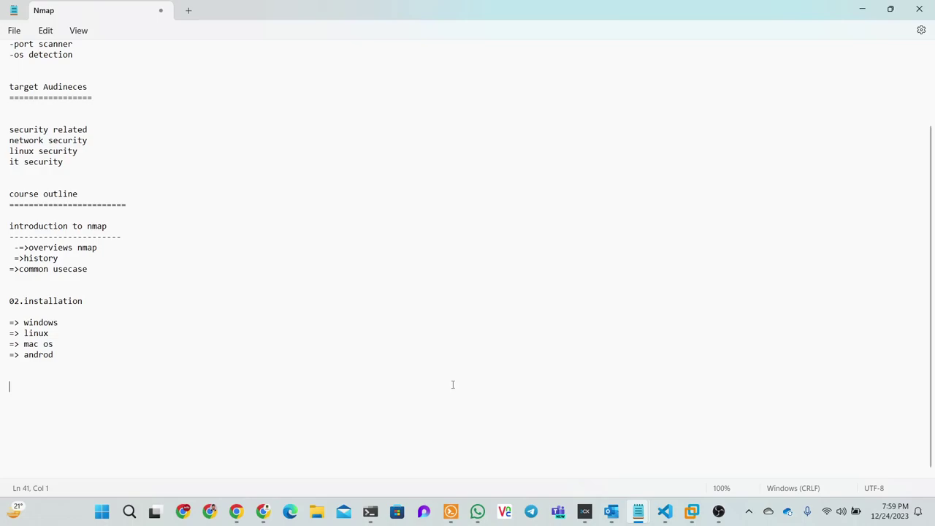
Step: Add an 'UPDATE NMAP' heading below the installation list
{"action": "type", "text": "upsT"}
{"action": "key", "text": "BackSpace"}
{"action": "key", "text": "BackSpace"}
{"action": "key", "text": "BackSpace"}
{"action": "key", "text": "BackSpace"}
{"action": "type", "text": "U"}
{"action": "type", "text": "PDATE N"}
{"action": "type", "text": "MAP"}
{"action": "key", "text": "Return"}
{"action": "key", "text": "Return"}
{"action": "scroll", "coordinate": [131, 136], "scroll_direction": "down", "scroll_amount": 1}
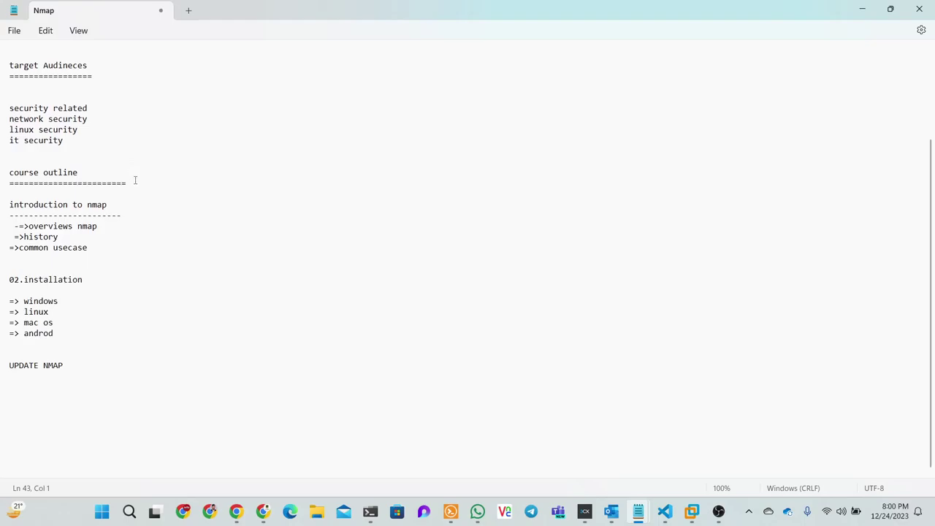
{"action": "scroll", "coordinate": [124, 200], "scroll_direction": "up", "scroll_amount": 4}
{"action": "scroll", "coordinate": [124, 201], "scroll_direction": "down", "scroll_amount": 4}
{"action": "left_click_drag", "start_coordinate": [85, 386], "coordinate": [1, 63]}
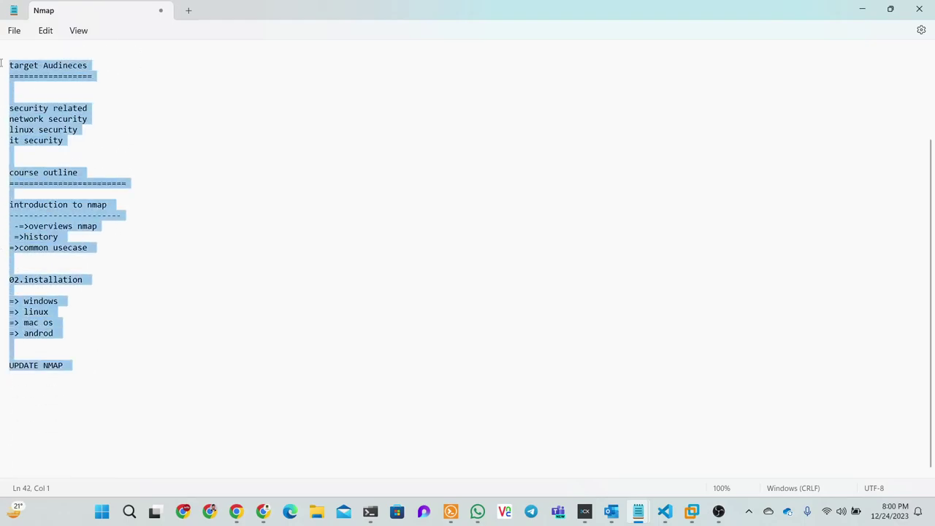
{"action": "left_click", "coordinate": [199, 245]}
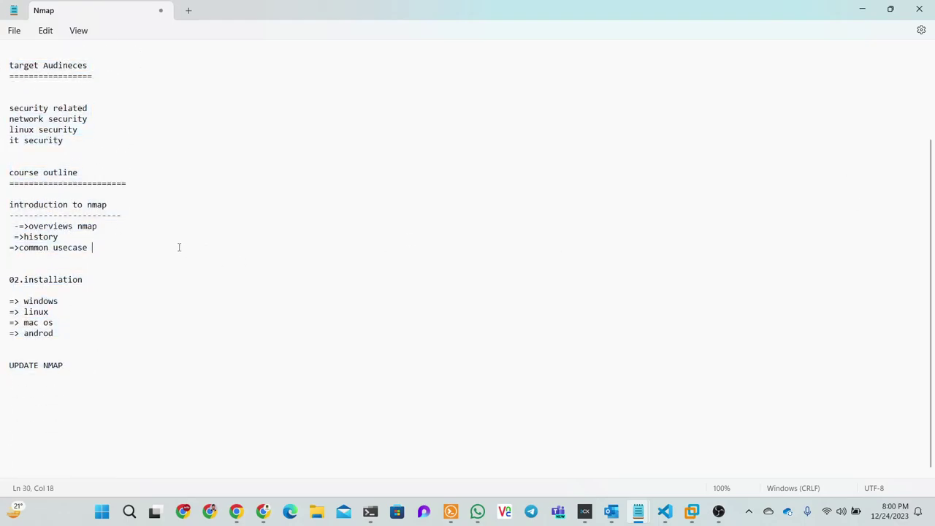
Step: Add a 'BASIC NMAP COMMAD' heading on blank lines below UPDATE NMAP
{"action": "left_click", "coordinate": [77, 365]}
{"action": "key", "text": "Return"}
{"action": "key", "text": "Return"}
{"action": "key", "text": "Return"}
{"action": "type", "text": "AB"}
{"action": "type", "text": "N"}
{"action": "key", "text": "BackSpace"}
{"action": "key", "text": "BackSpace"}
{"action": "key", "text": "BackSpace"}
{"action": "type", "text": "BAS"}
{"action": "type", "text": "IC "}
{"action": "type", "text": "NMAP "}
{"action": "type", "text": "COMMAD"}
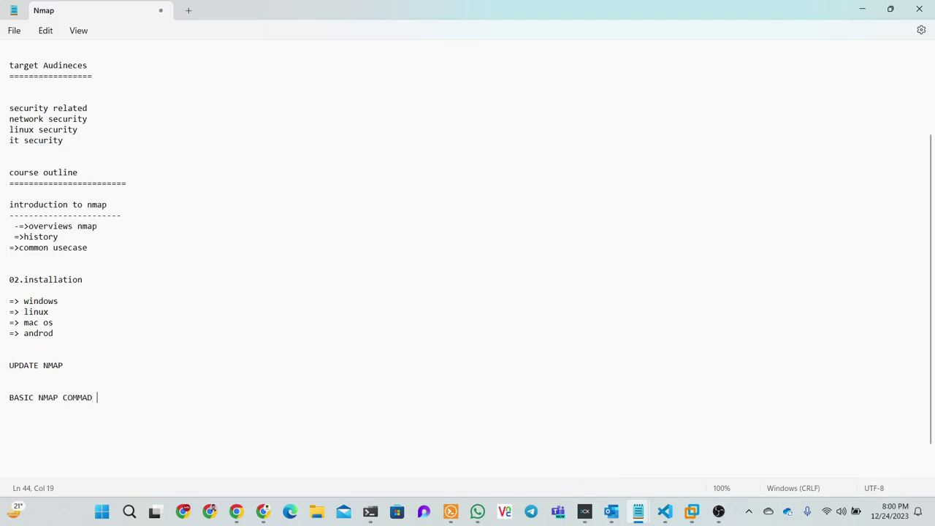
Step: Underline 'BASIC NMAP COMMAD' with = signs, then add 'advance commad' with its own = underline
{"action": "key", "text": "Return"}
{"action": "type", "text": "=================="}
{"action": "key", "text": "Return"}
{"action": "type", "text": "a"}
{"action": "type", "text": "dvance "}
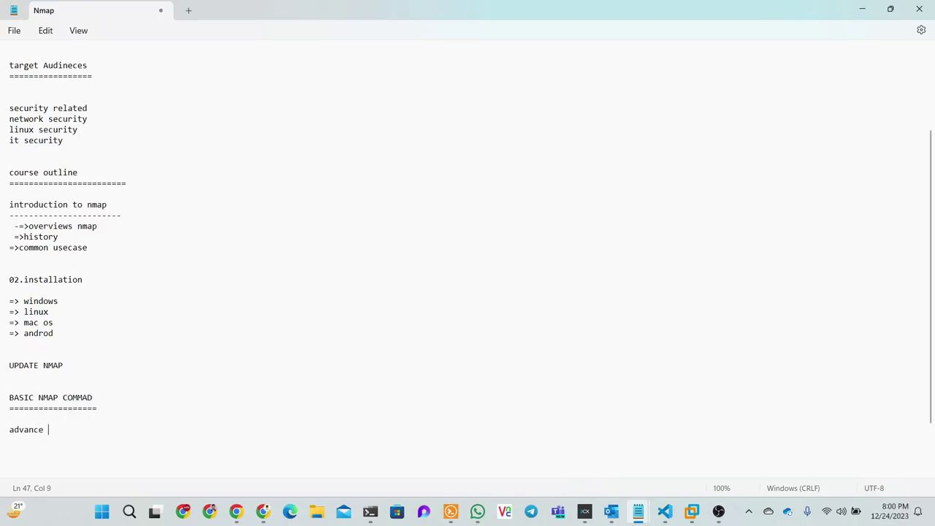
{"action": "type", "text": "commad "}
{"action": "type", "text": "======"}
{"action": "type", "text": "=========="}
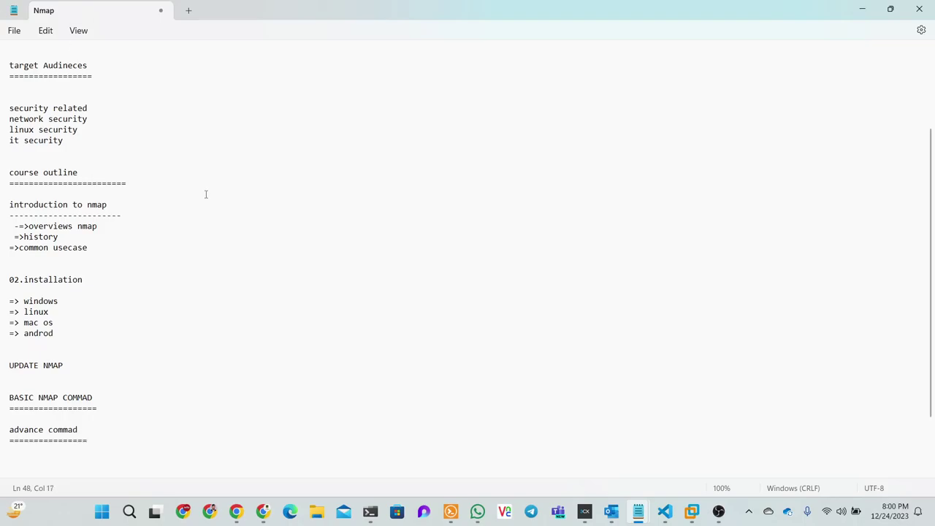
{"action": "scroll", "coordinate": [168, 329], "scroll_direction": "down", "scroll_amount": 2}
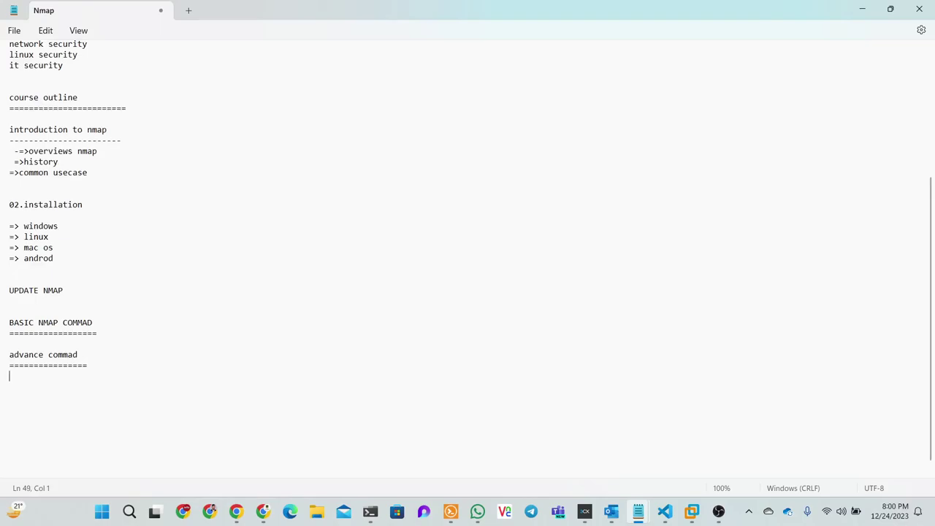
{"action": "key", "text": "Return"}
{"action": "key", "text": "Return"}
{"action": "scroll", "coordinate": [121, 366], "scroll_direction": "down", "scroll_amount": 1}
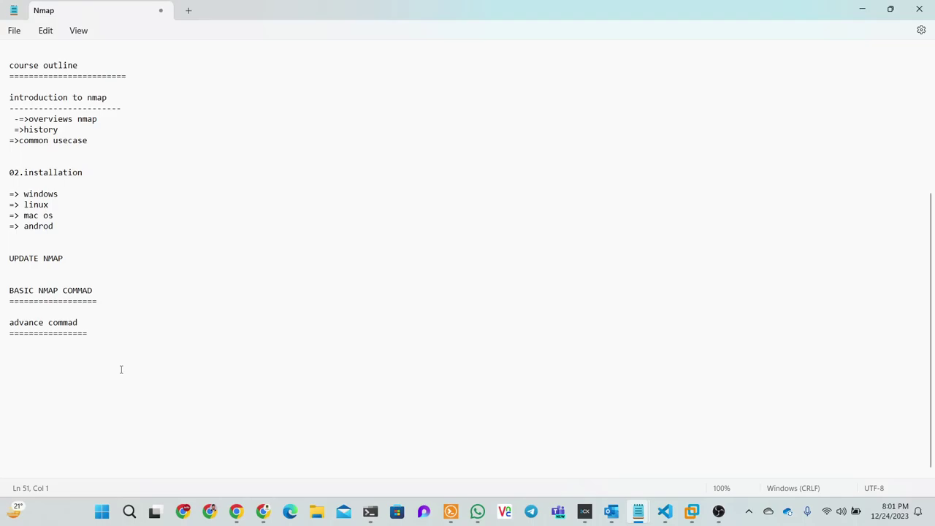
{"action": "scroll", "coordinate": [165, 153], "scroll_direction": "up", "scroll_amount": 2}
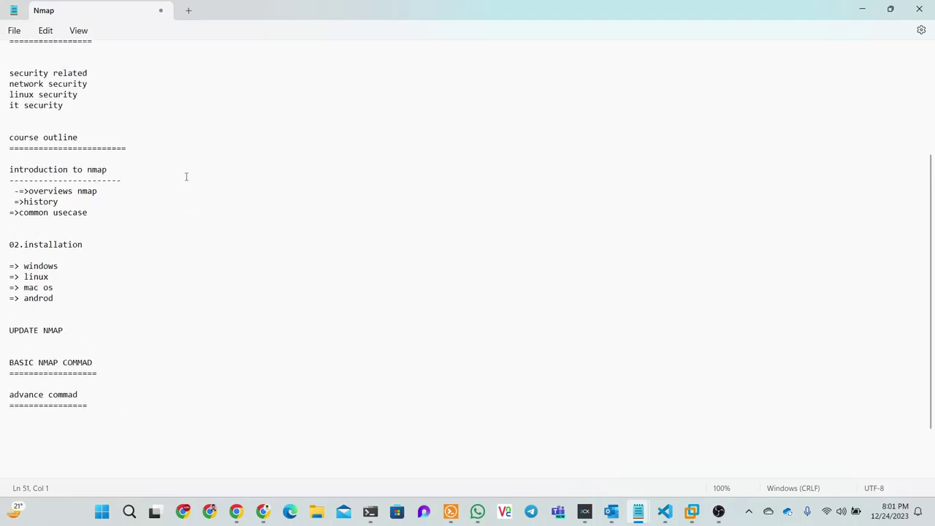
{"action": "scroll", "coordinate": [185, 175], "scroll_direction": "up", "scroll_amount": 4}
{"action": "scroll", "coordinate": [162, 183], "scroll_direction": "up", "scroll_amount": 1}
{"action": "left_click_drag", "start_coordinate": [108, 323], "coordinate": [8, 323]}
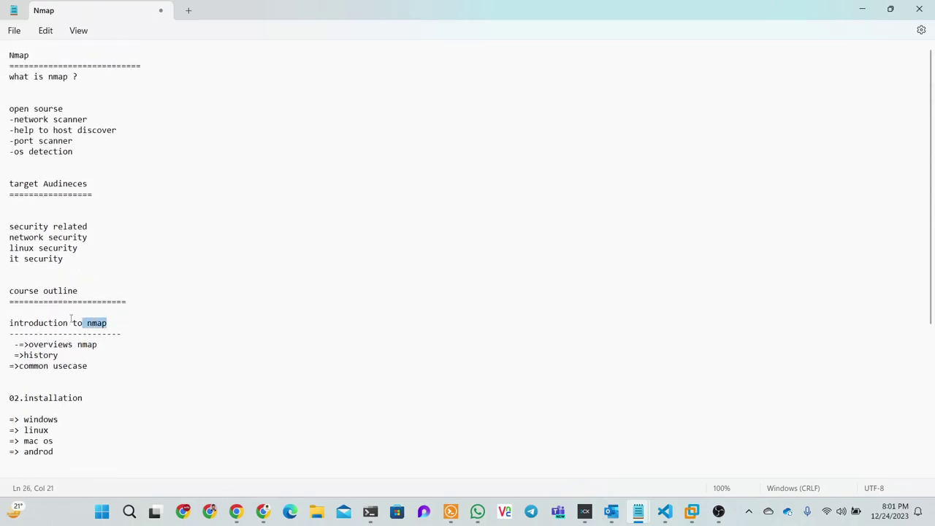
{"action": "left_click", "coordinate": [121, 333]}
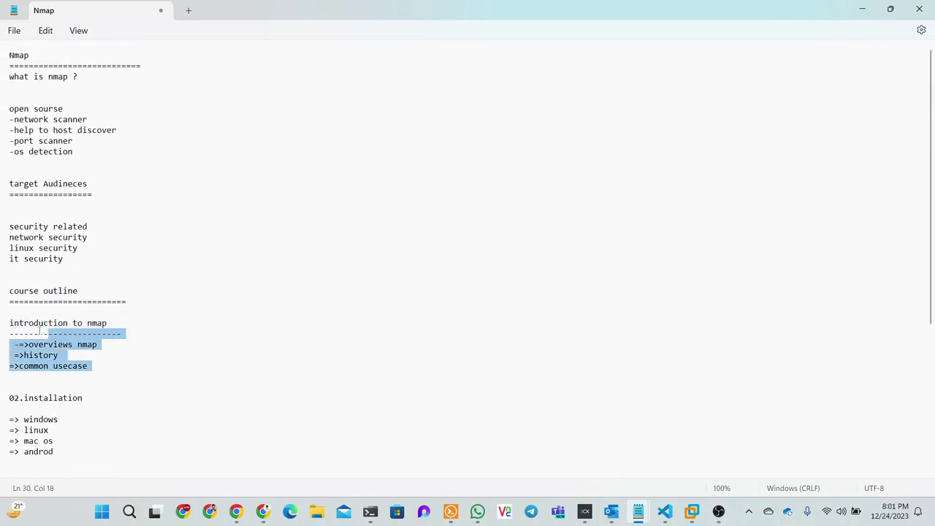
{"action": "left_click_drag", "start_coordinate": [120, 365], "coordinate": [4, 313]}
{"action": "left_click", "coordinate": [108, 348]}
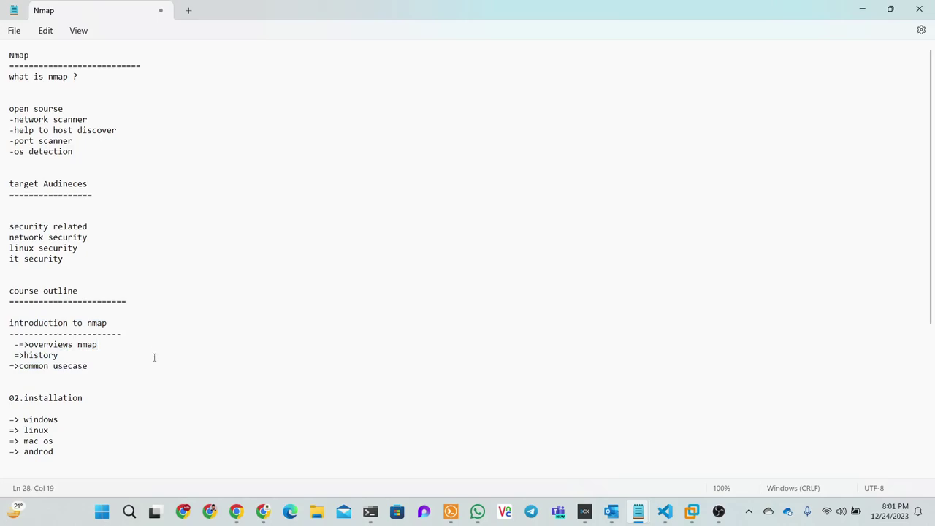